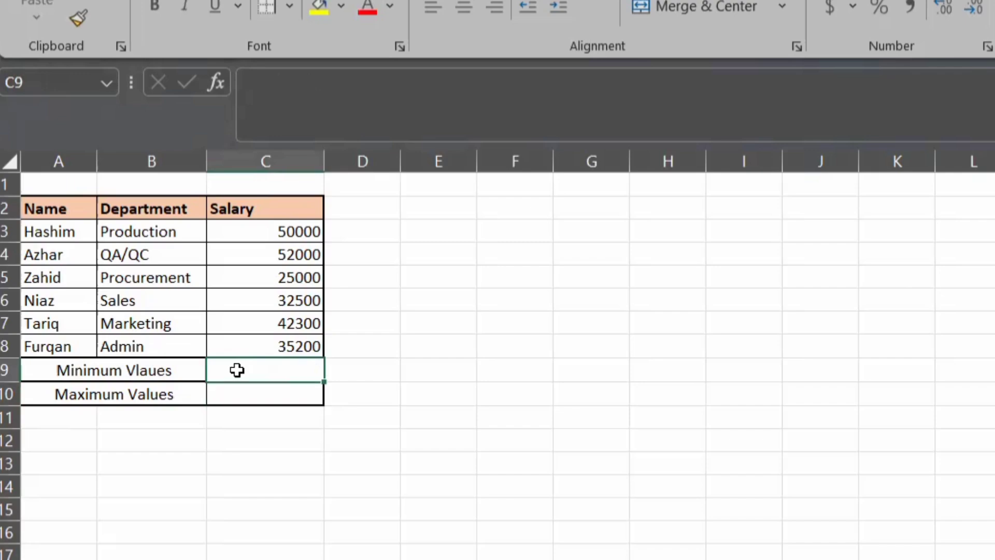
Step: Calculate the minimum salary in C9 with the MIN function over the range C3:C8
text(=)
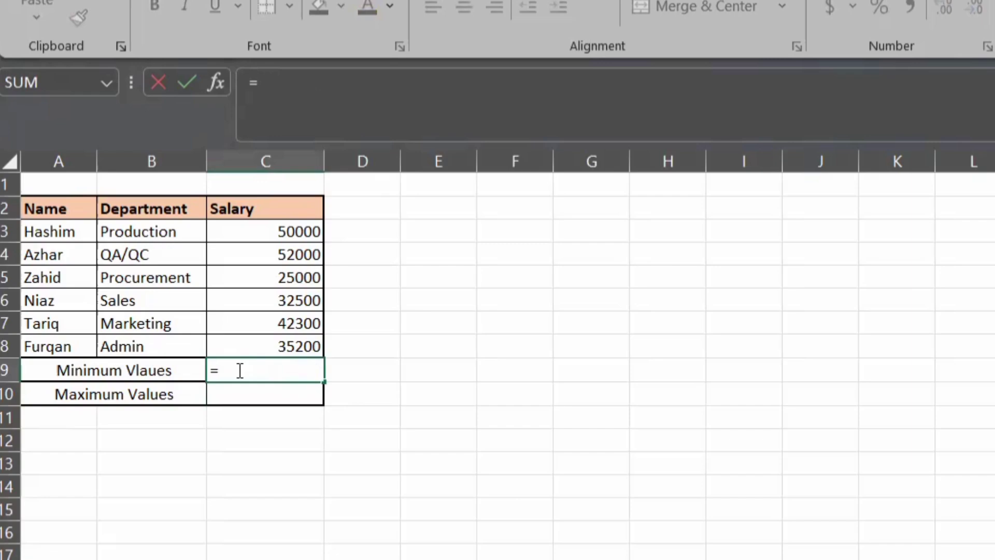
text(MIN)
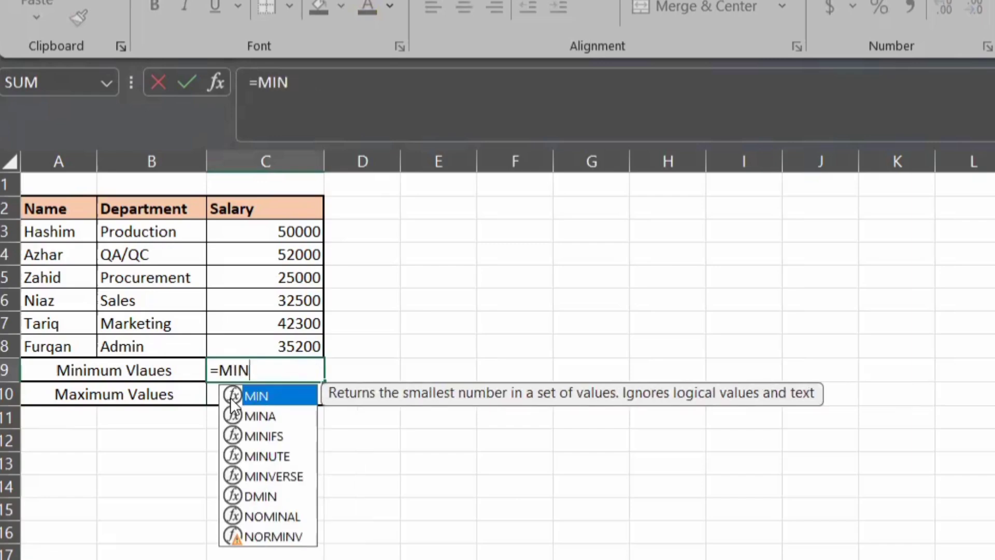
double_click(231, 398)
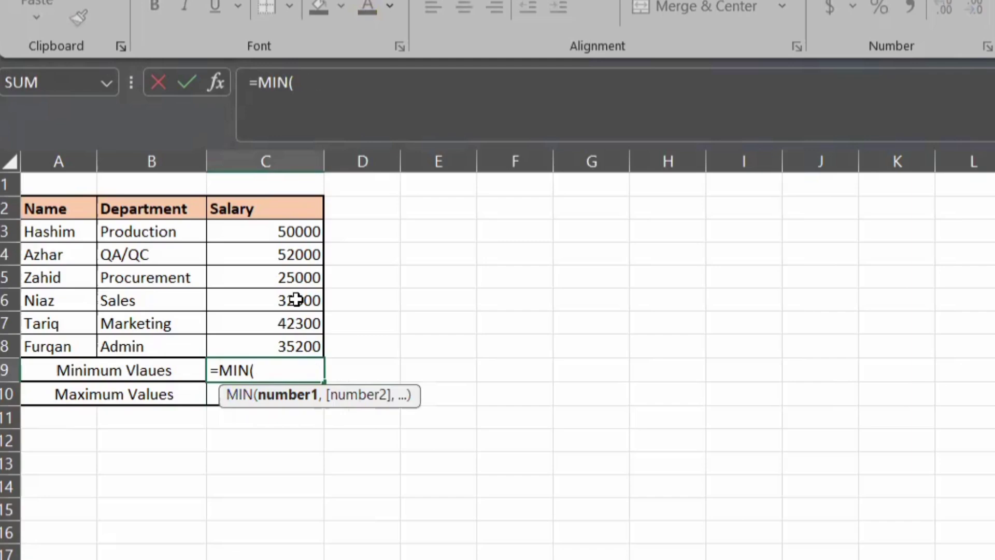
drag(275, 227, 291, 348)
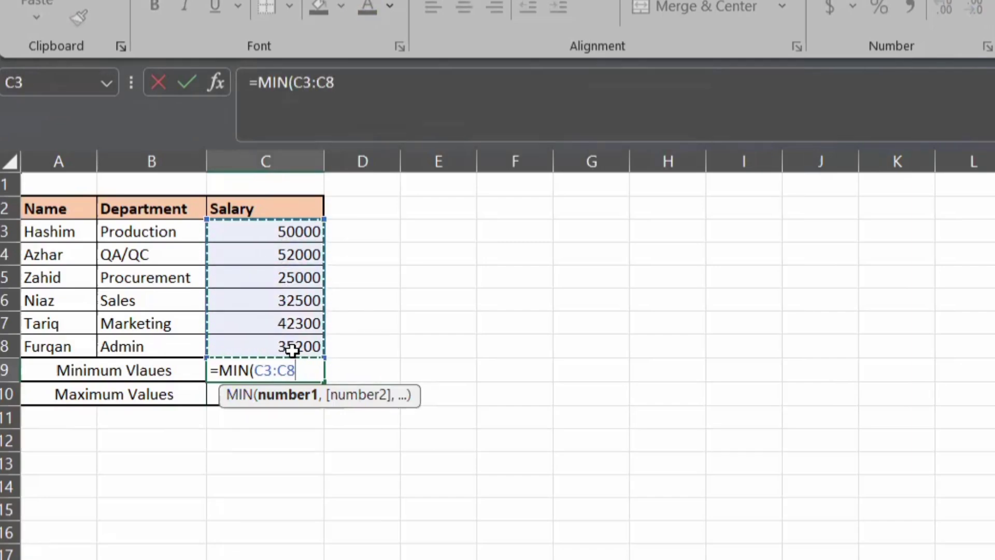
key(Return)
click(282, 370)
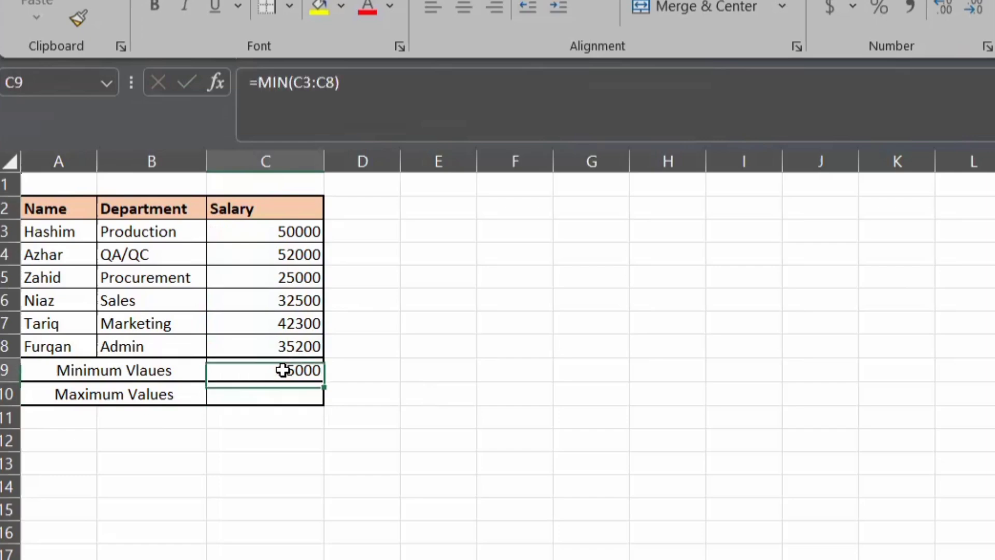
drag(278, 223, 311, 346)
click(267, 381)
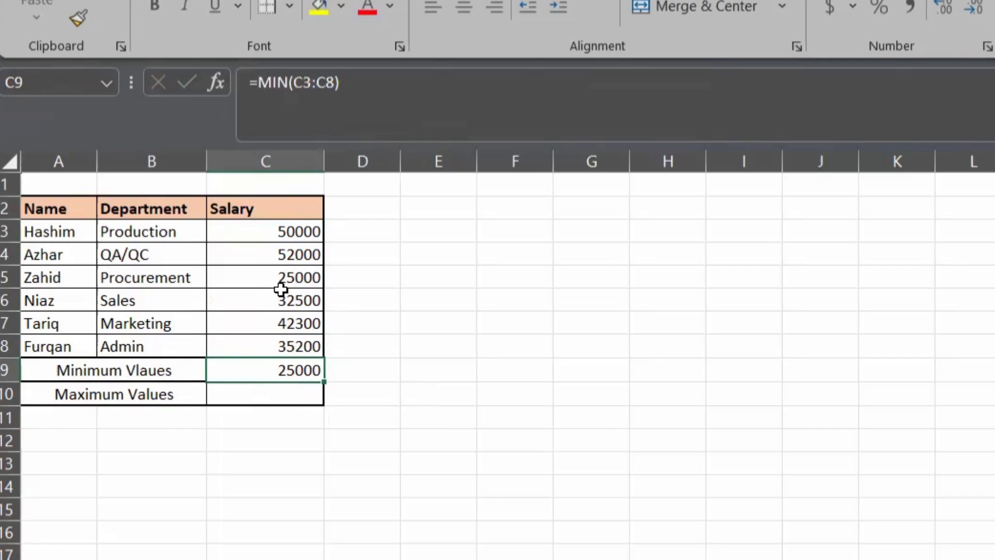
Step: Calculate the maximum salary in C10 with the MAX function over the range C3:C8
click(286, 397)
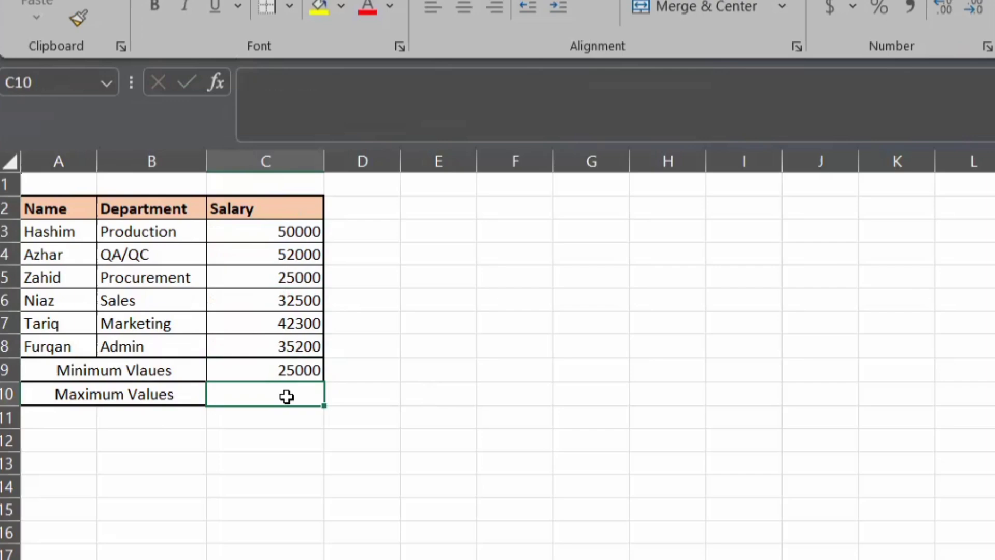
text(=)
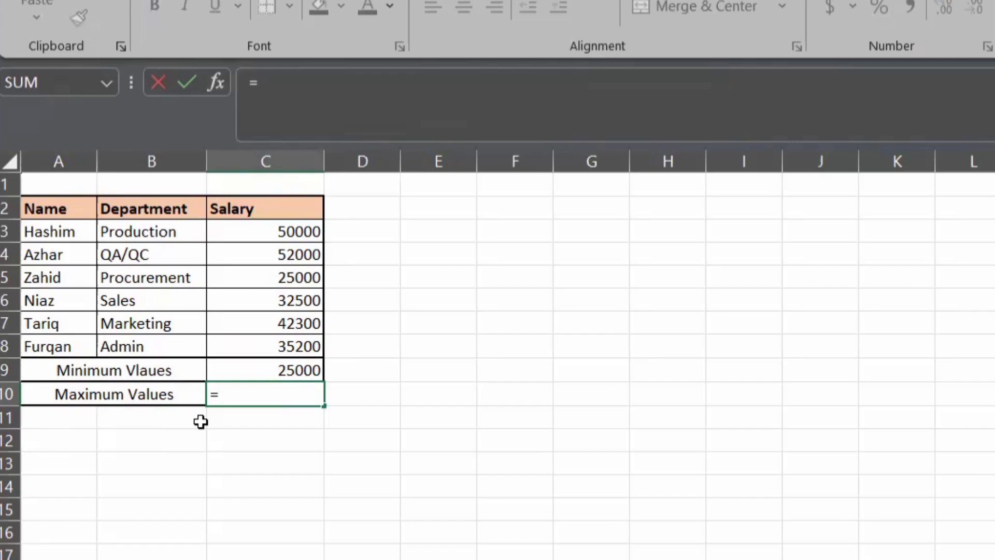
text(MAX)
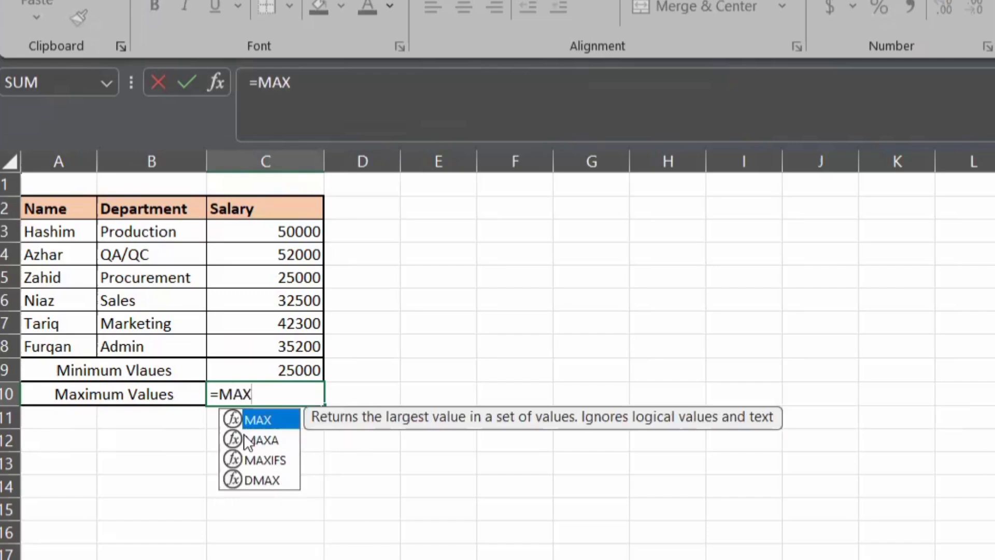
double_click(234, 417)
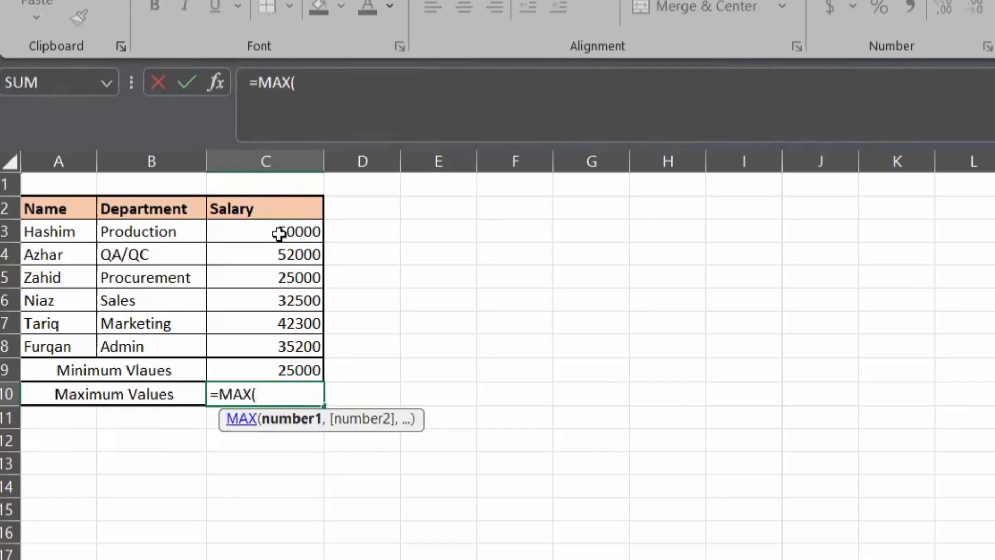
drag(277, 224, 298, 346)
key(Return)
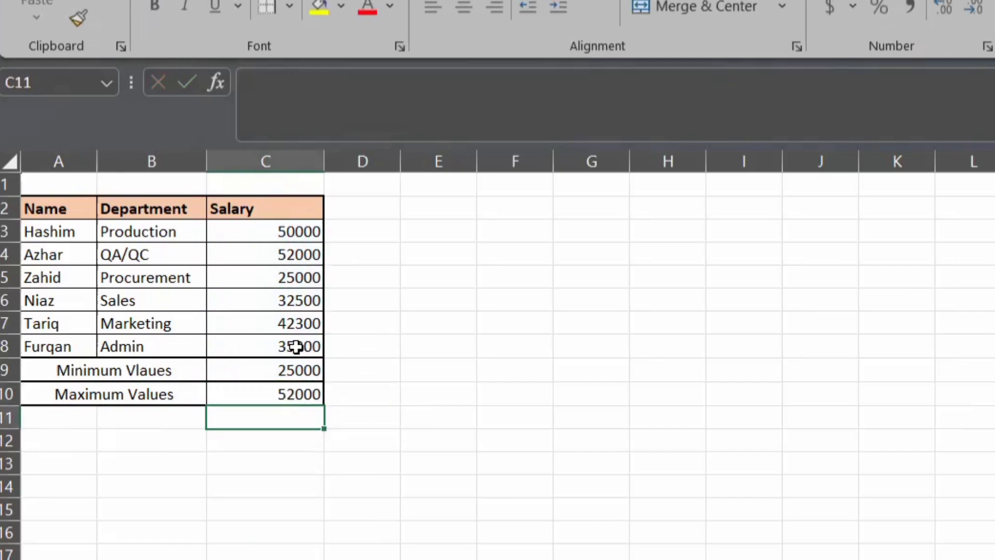
click(302, 396)
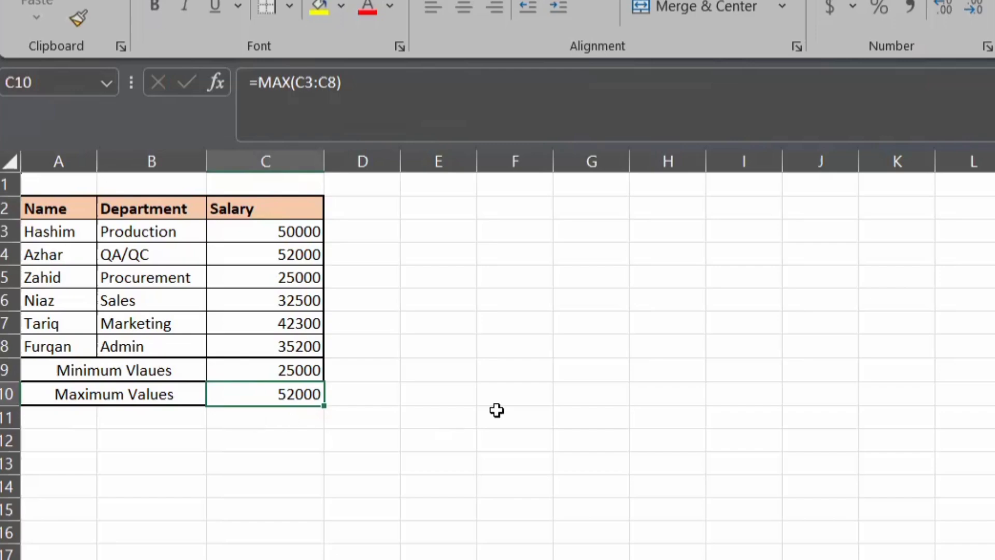
Step: Enter 950 in cell G9 and 1100 in cell G10 as sample values for a percentage calculation
click(592, 361)
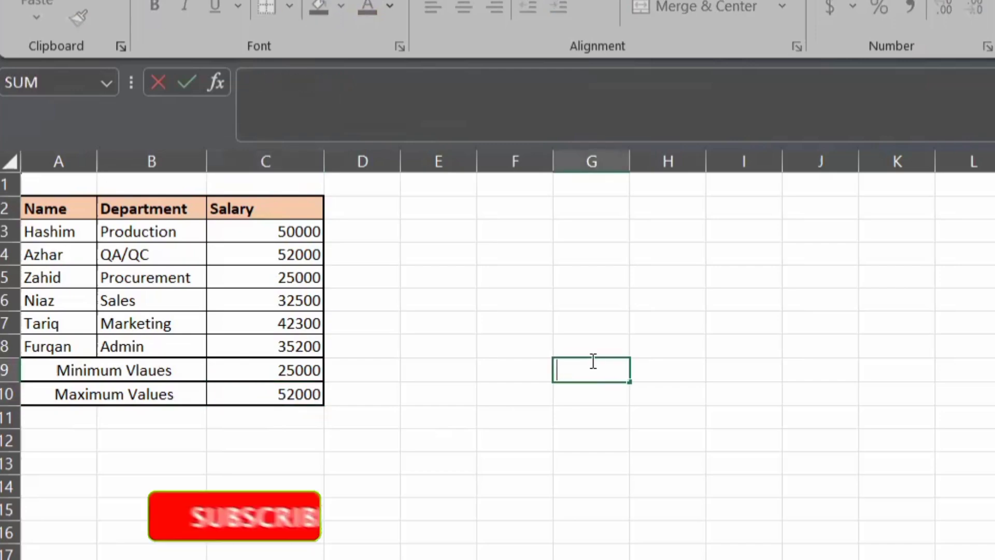
text(92)
key(BackSpace)
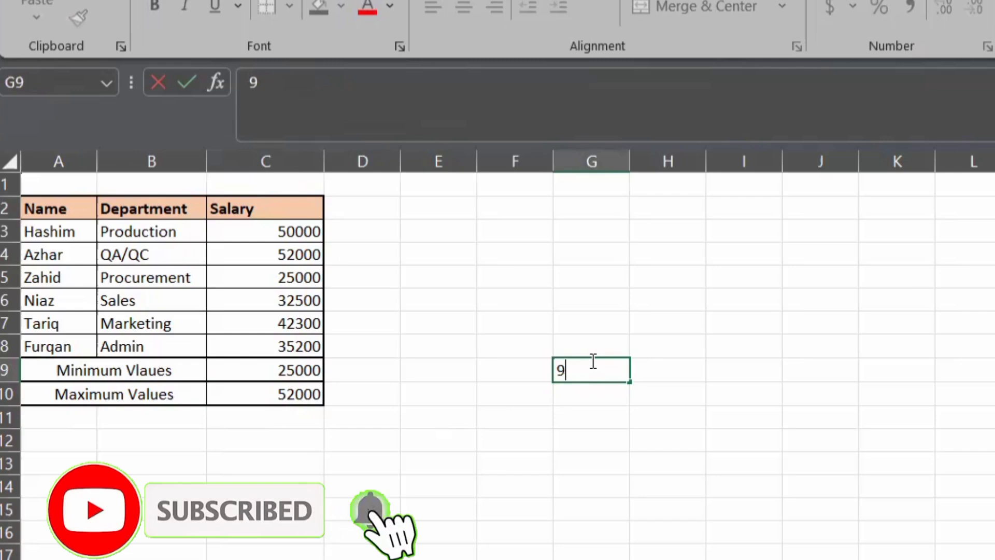
text(50)
click(594, 396)
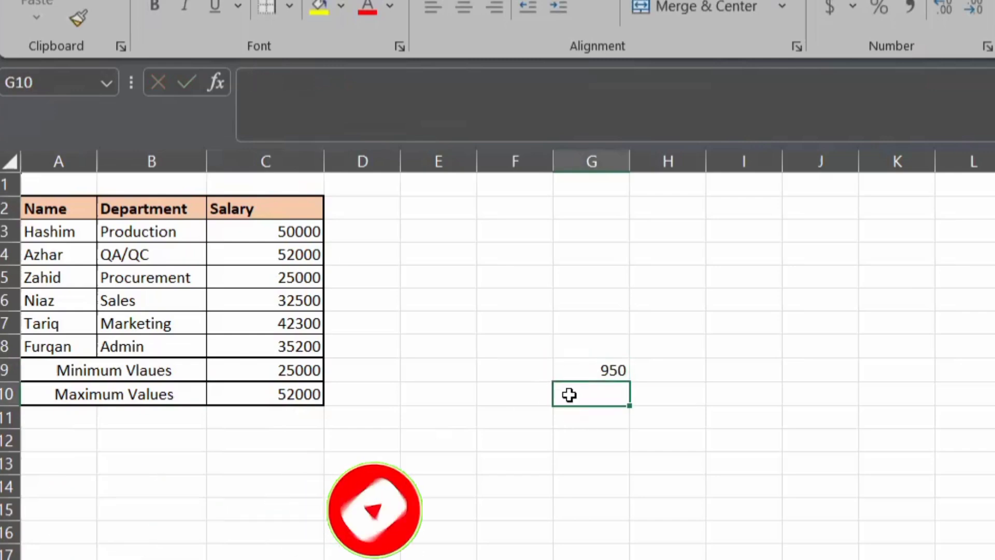
text(11000)
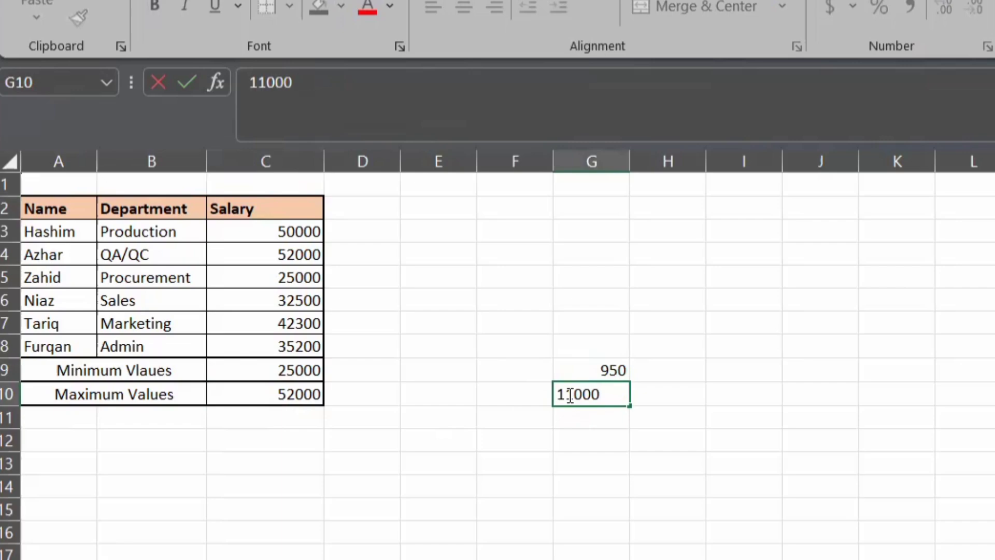
key(BackSpace)
click(693, 469)
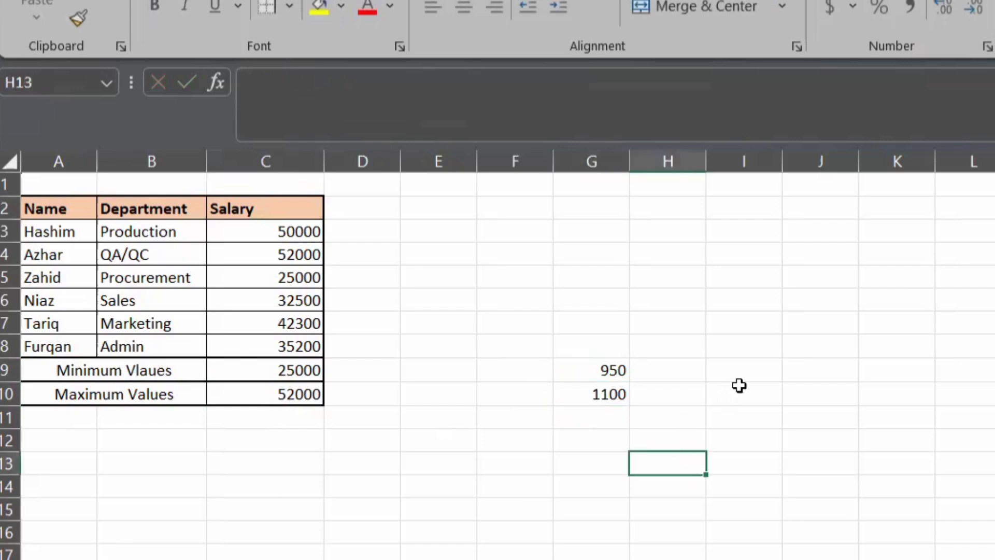
Step: Calculate the percentage in I9 from typed numbers with the formula =950/1100*100
click(724, 375)
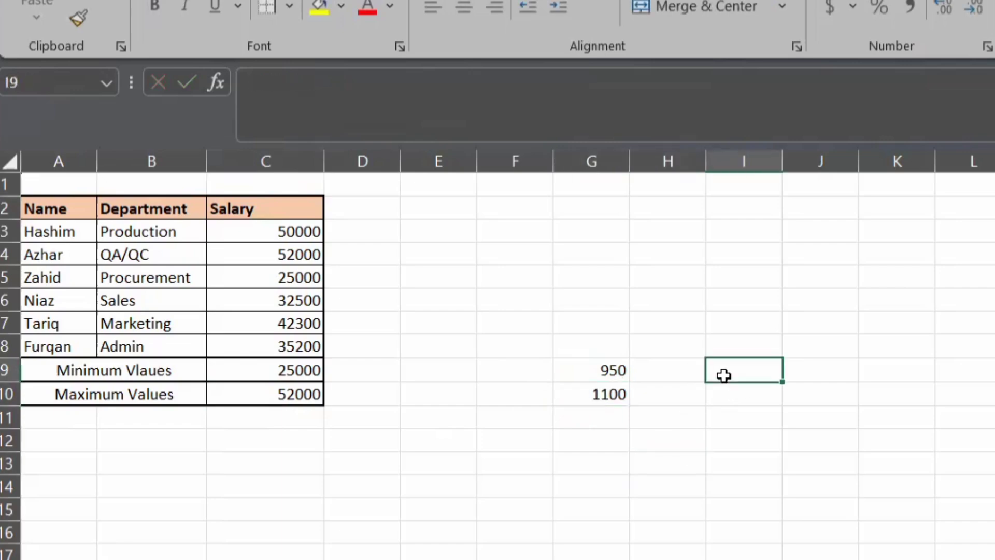
text(=)
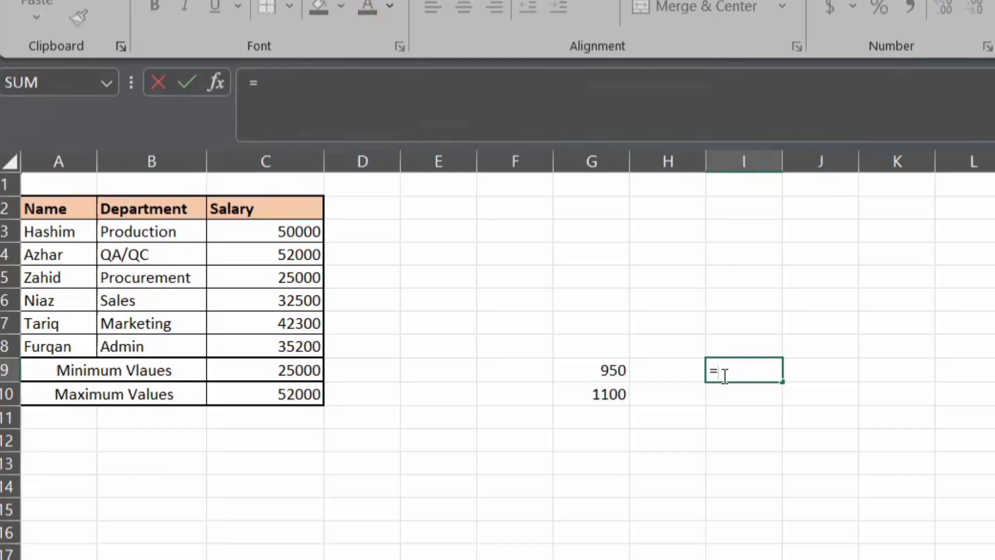
text(950/1100)
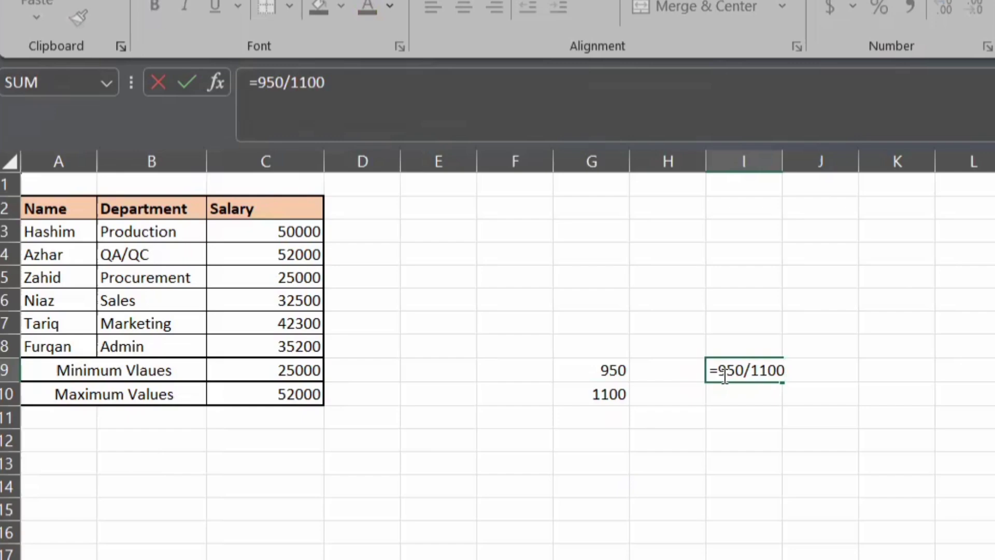
text(*100)
key(Return)
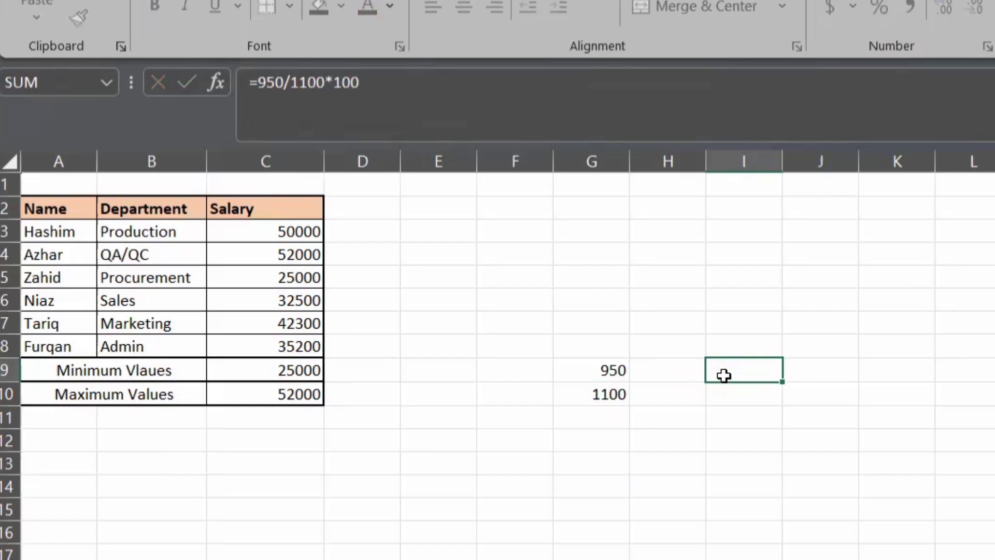
click(756, 373)
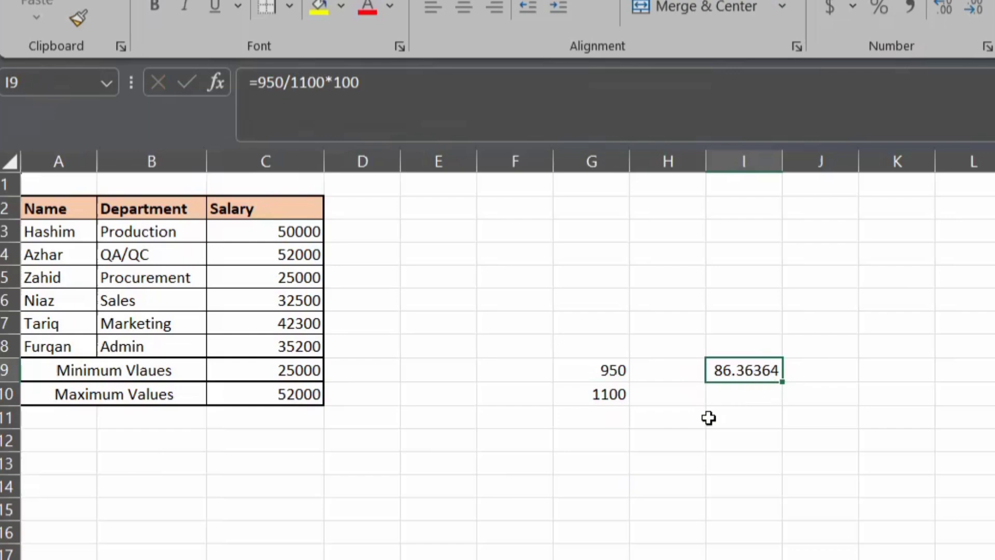
Step: Calculate the same percentage in I11 from cell references with the formula =G9/G10*100
click(730, 426)
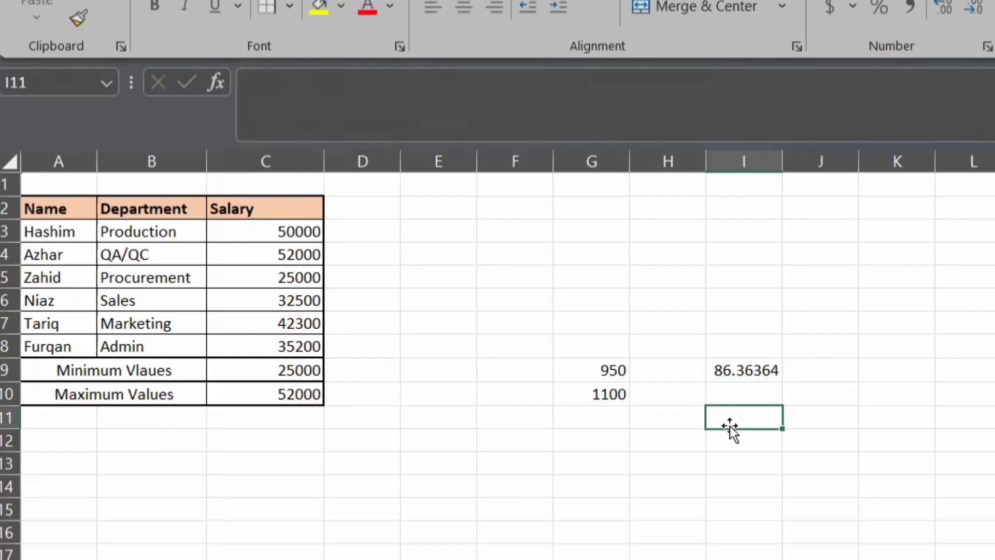
text(=)
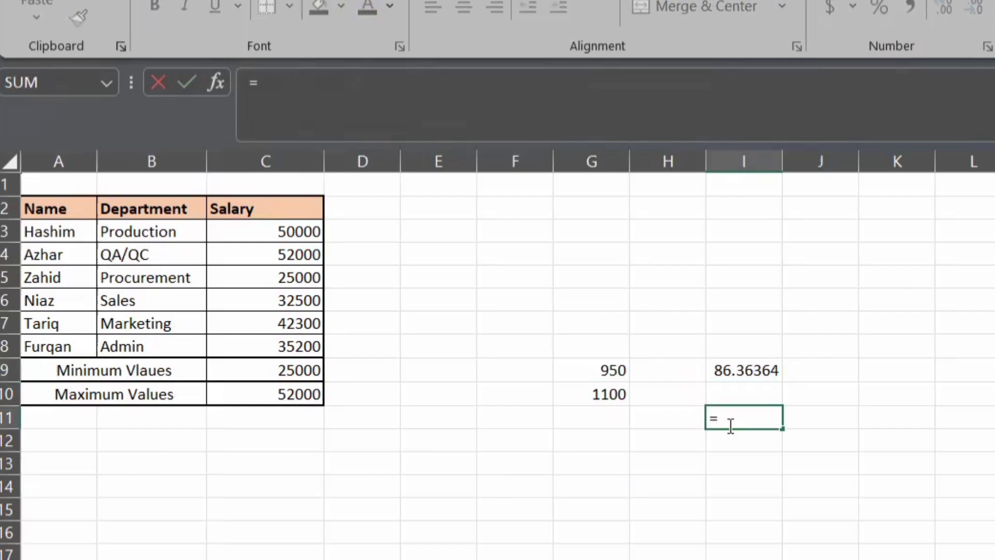
click(601, 371)
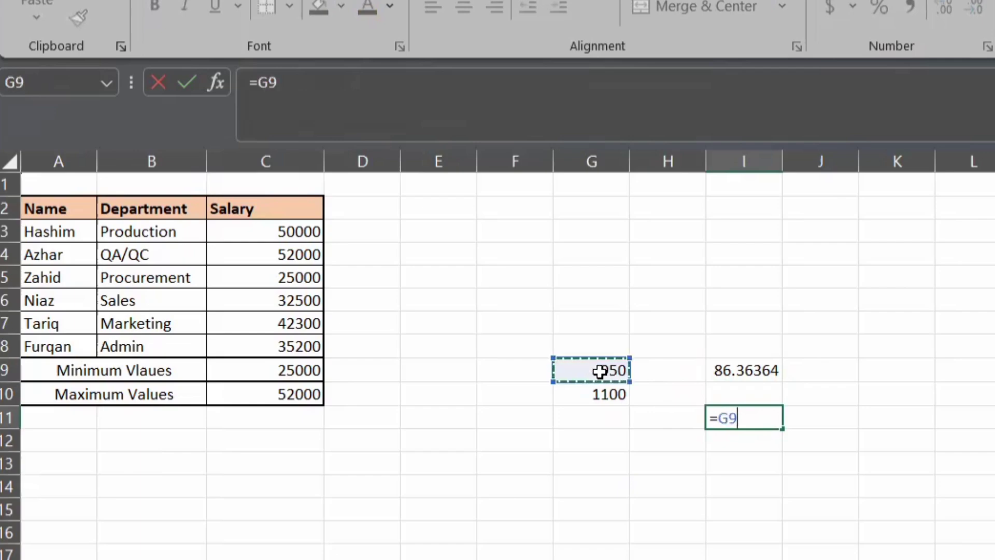
text(/)
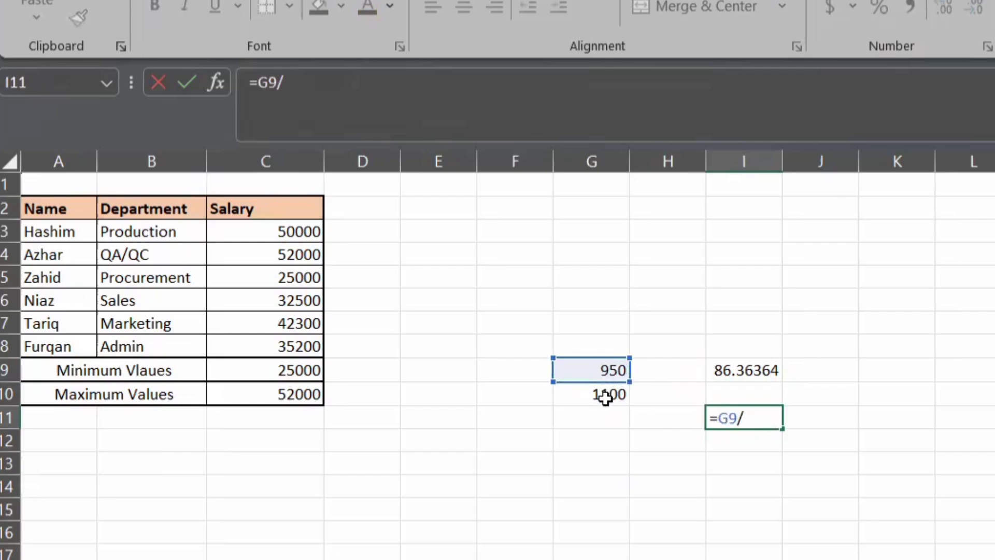
click(605, 396)
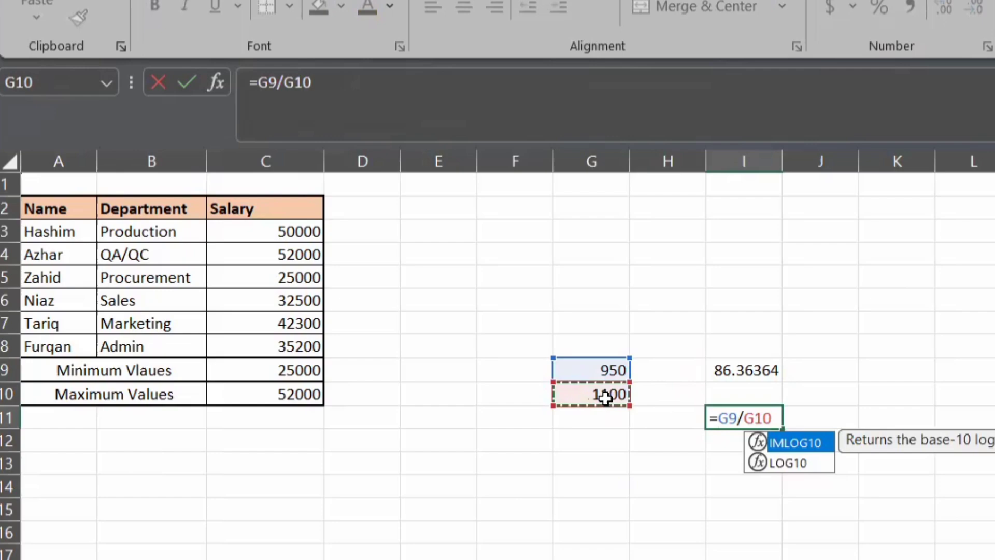
text(*100)
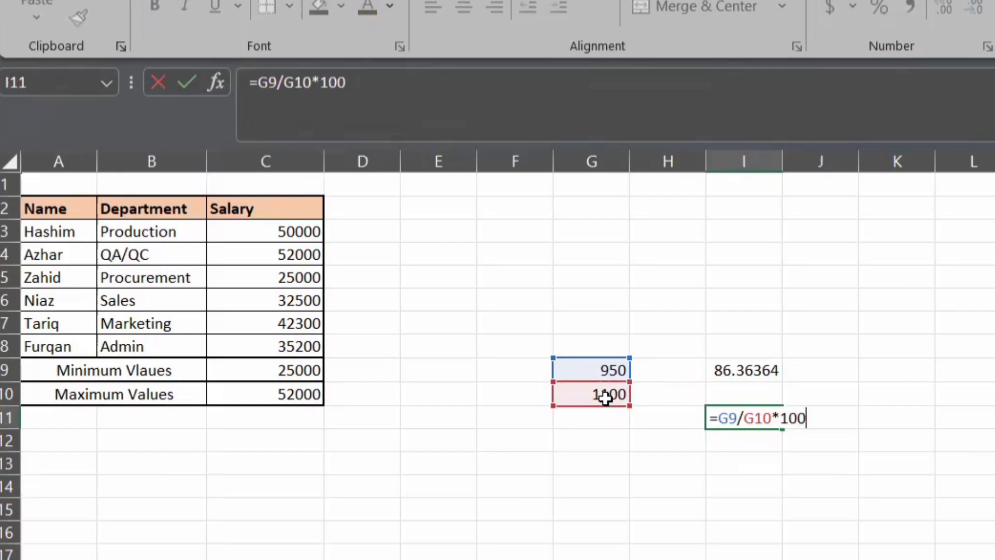
key(Return)
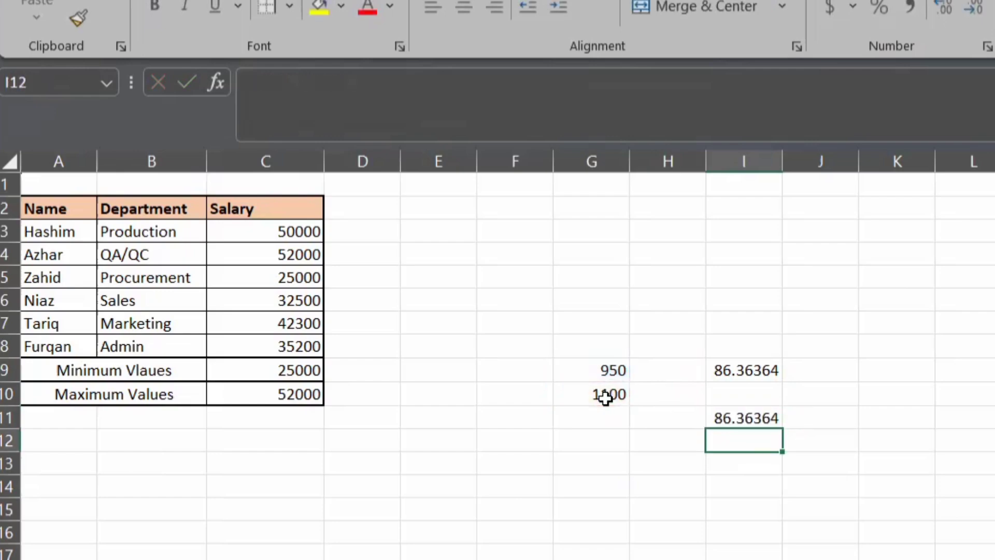
Step: Divide G9 by G10 in cell I13 with the formula =G9/G10
click(729, 469)
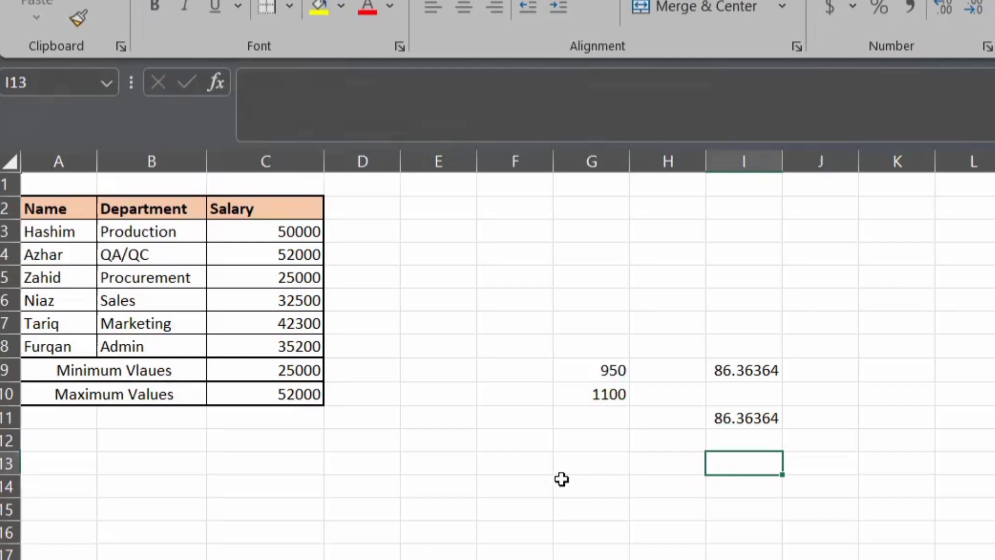
text(=)
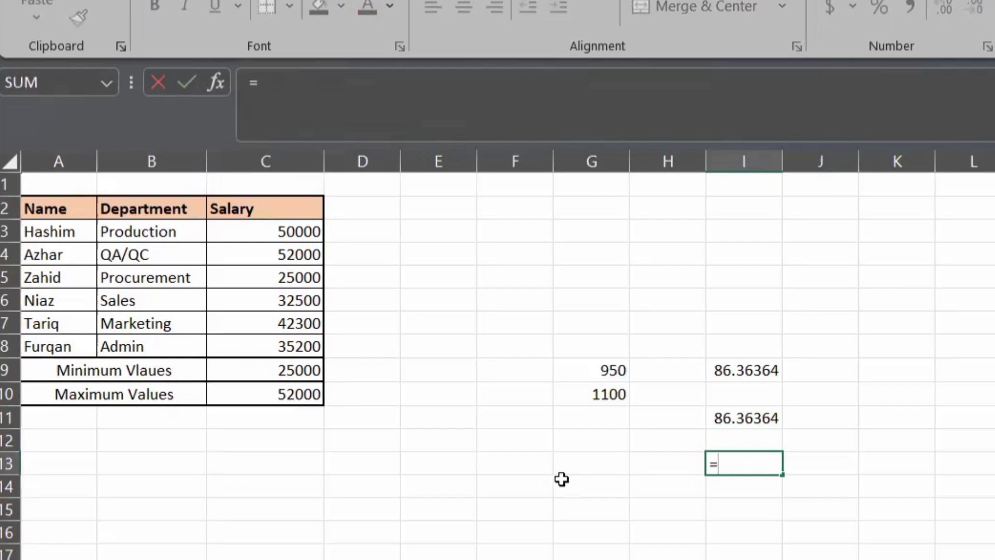
click(606, 372)
text(/)
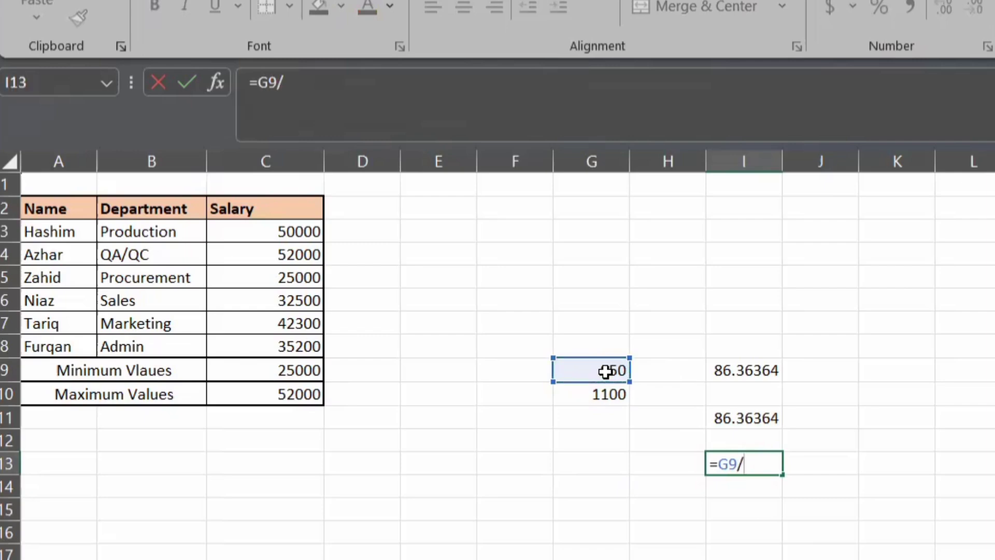
click(616, 392)
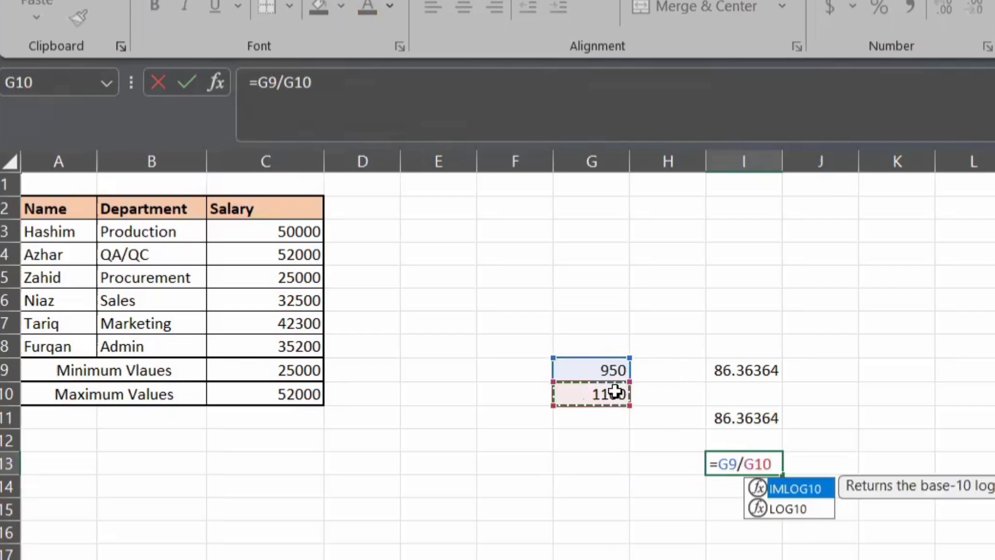
key(Return)
Step: Format the result in cell I13 as a percentage
click(762, 456)
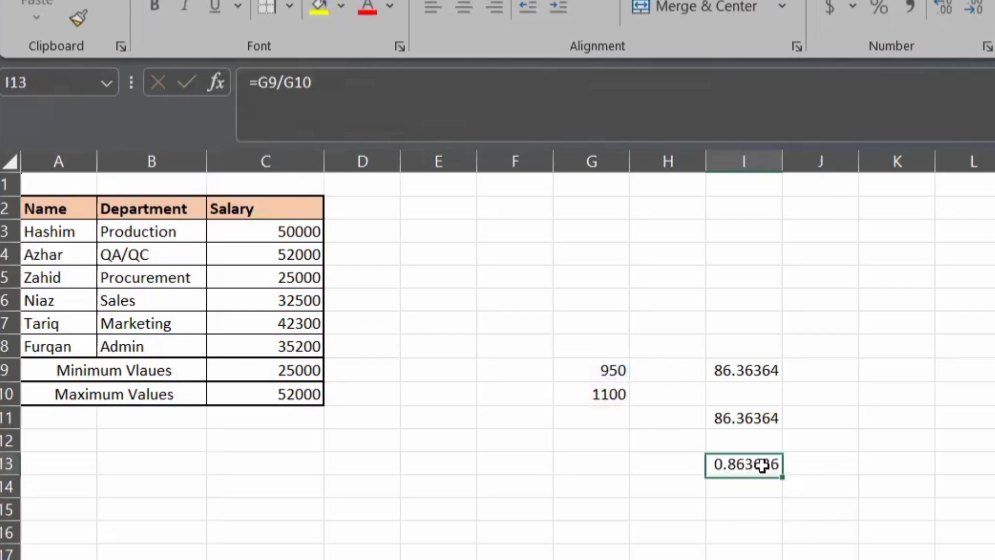
click(879, 5)
click(777, 510)
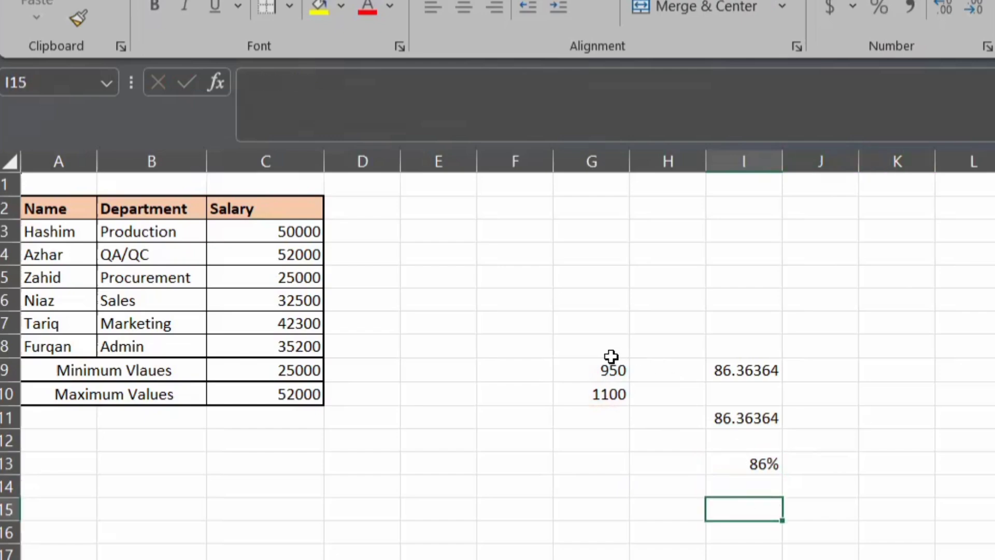
Step: Review the percentage formulas in cells I9, I11 and I13 to compare the three calculation methods
drag(599, 351, 781, 480)
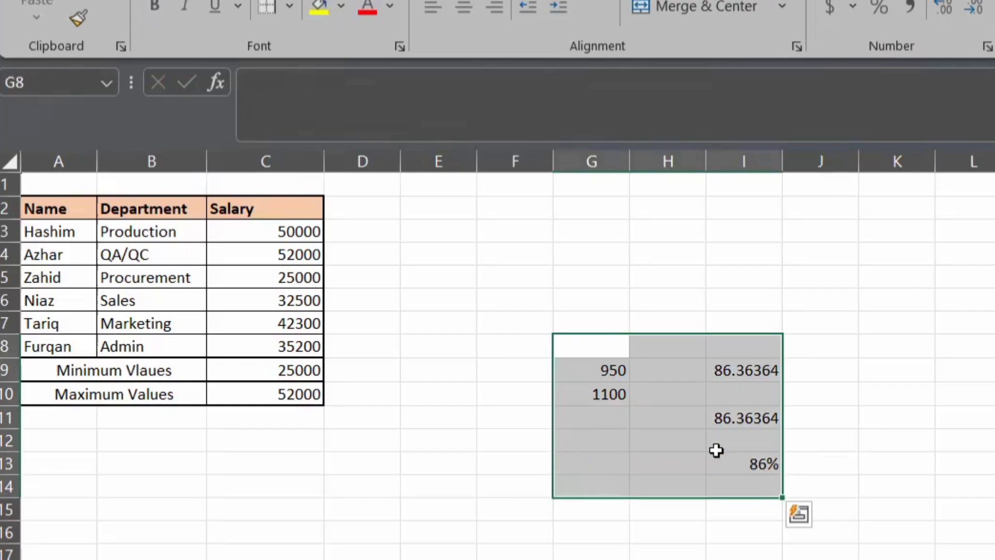
click(744, 374)
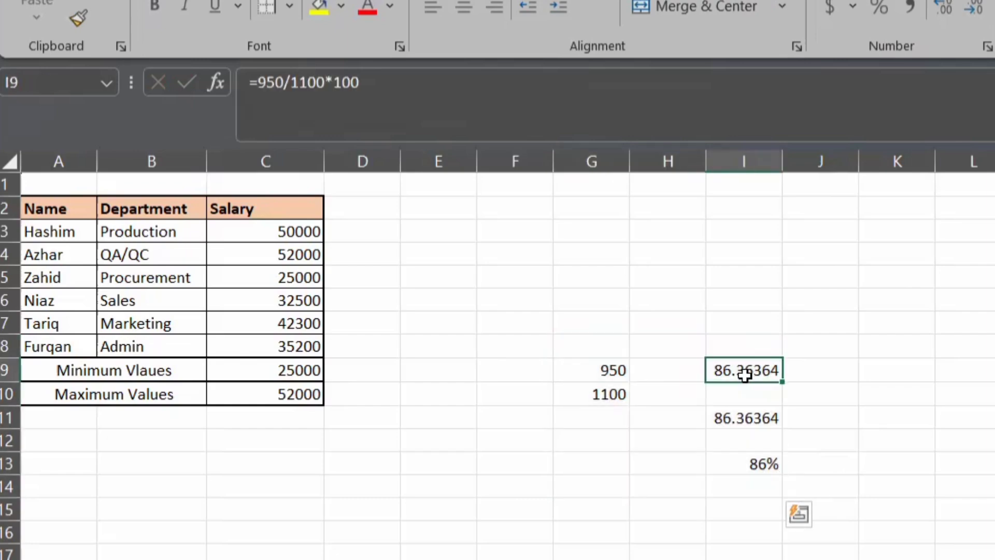
click(727, 420)
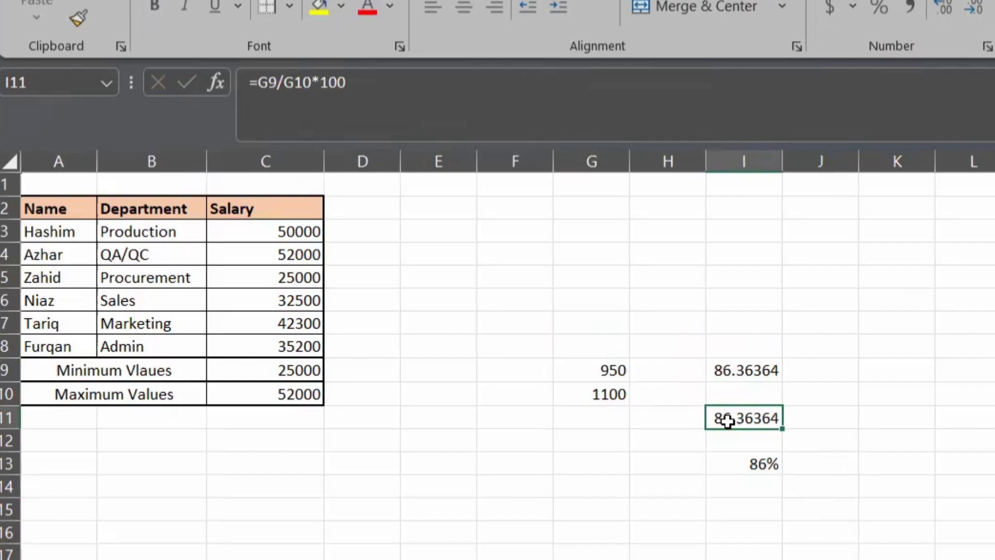
click(745, 465)
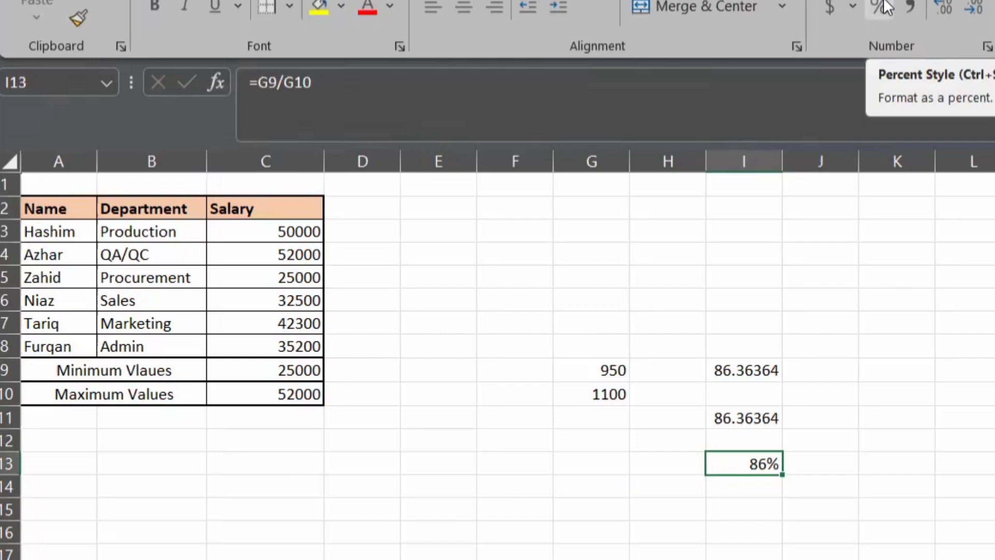
click(756, 504)
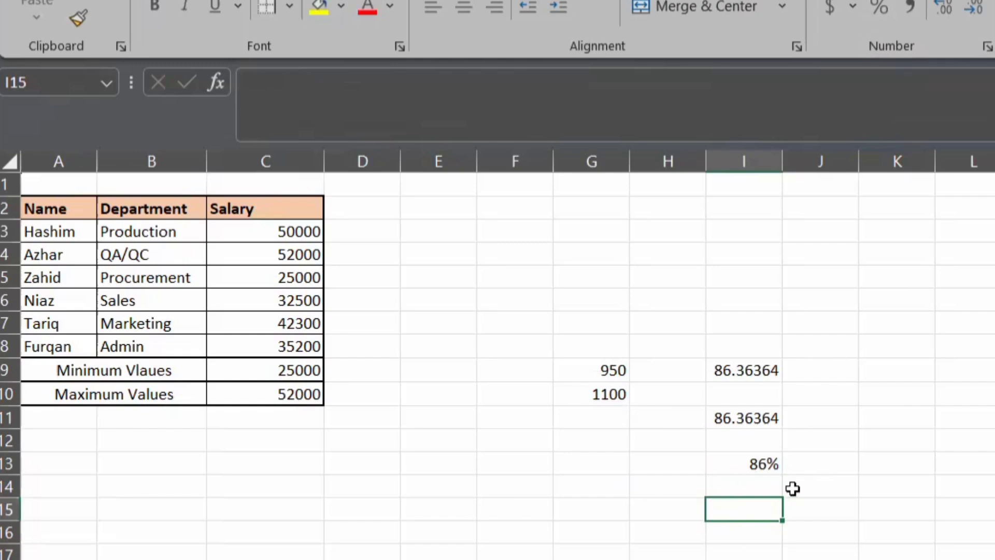
click(820, 484)
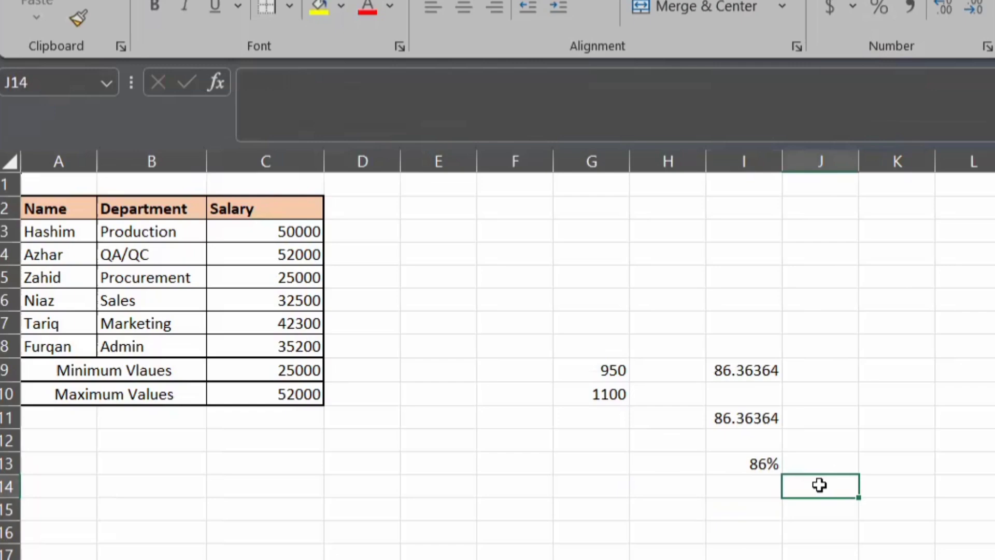